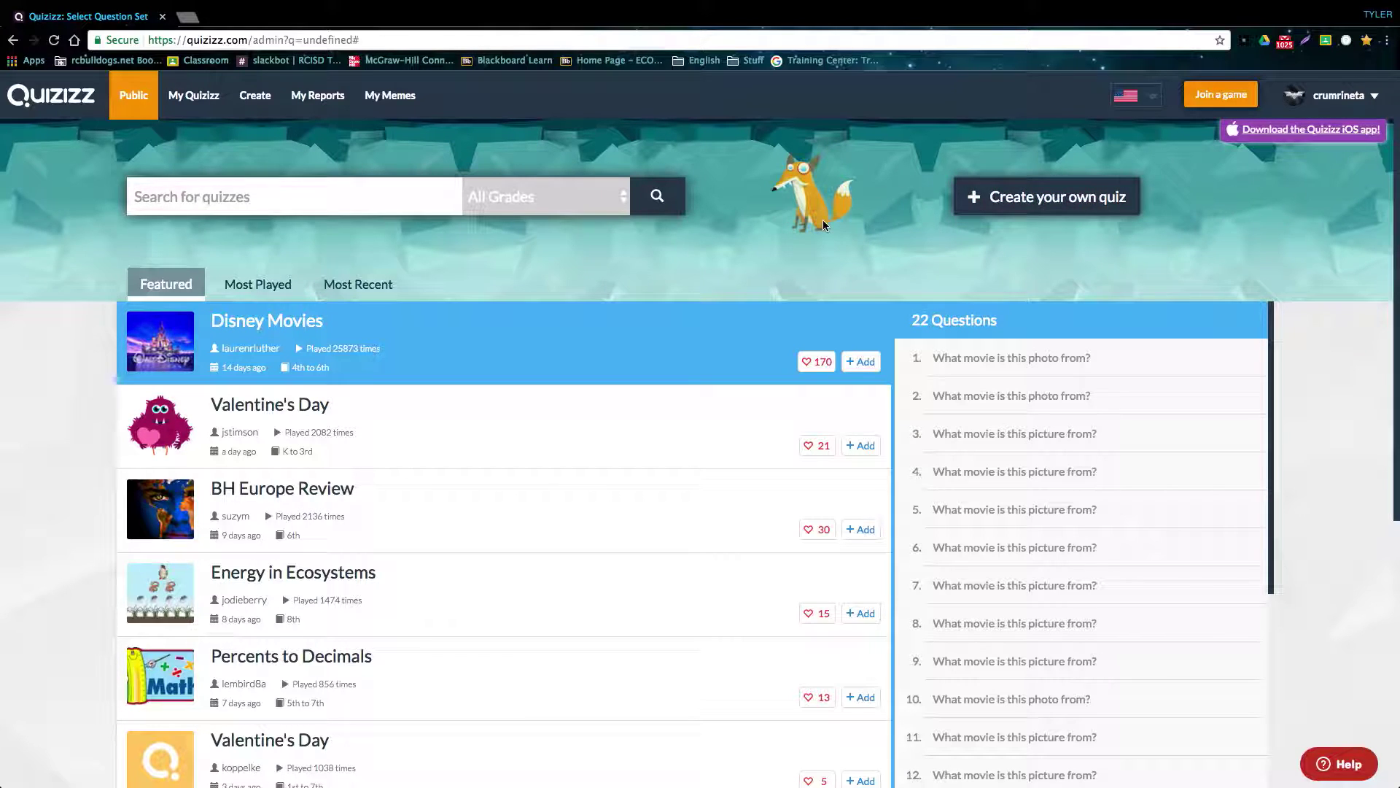
Step: Create a new quiz named 'Chrome Squad' with the Chrome Squad logo as its cover image
left_click(1028, 203)
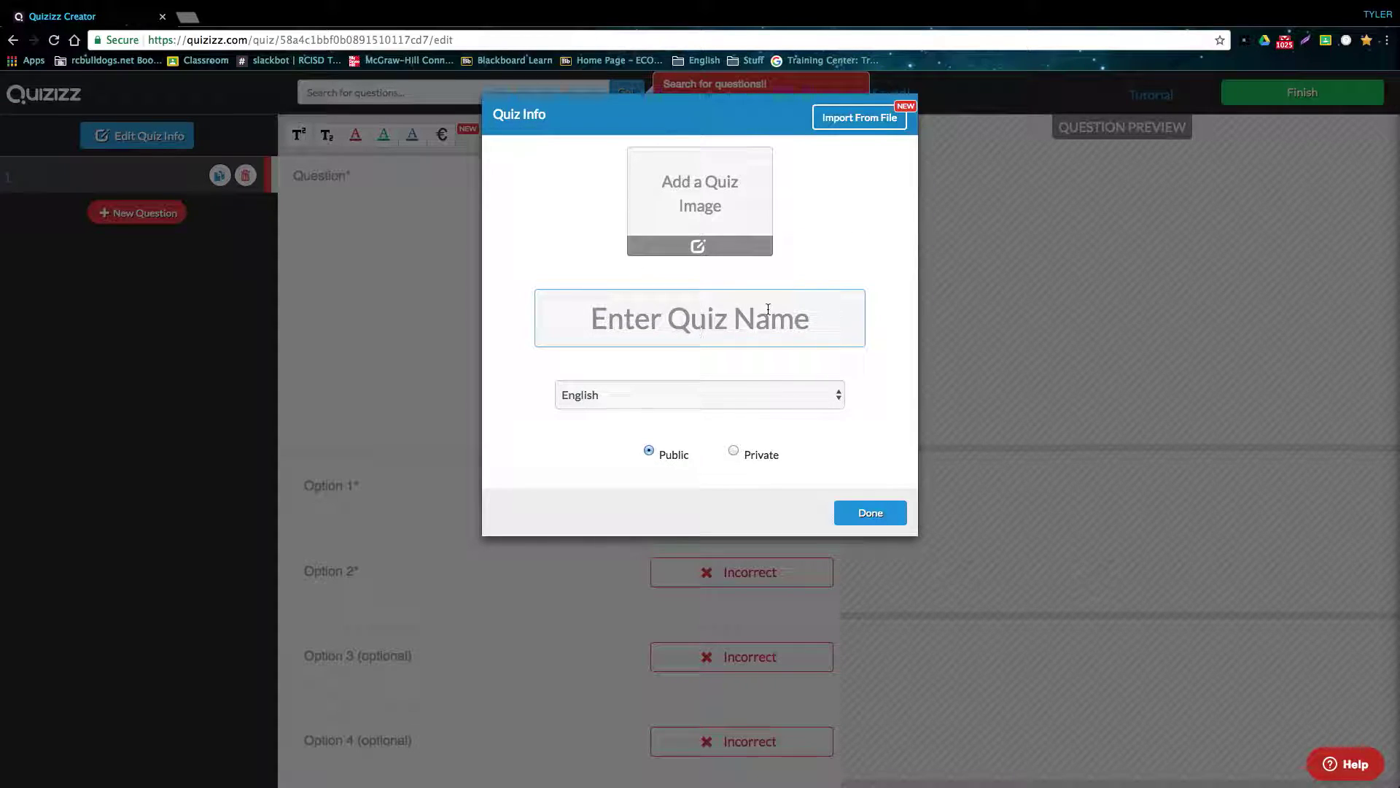
type("Chrome Squa")
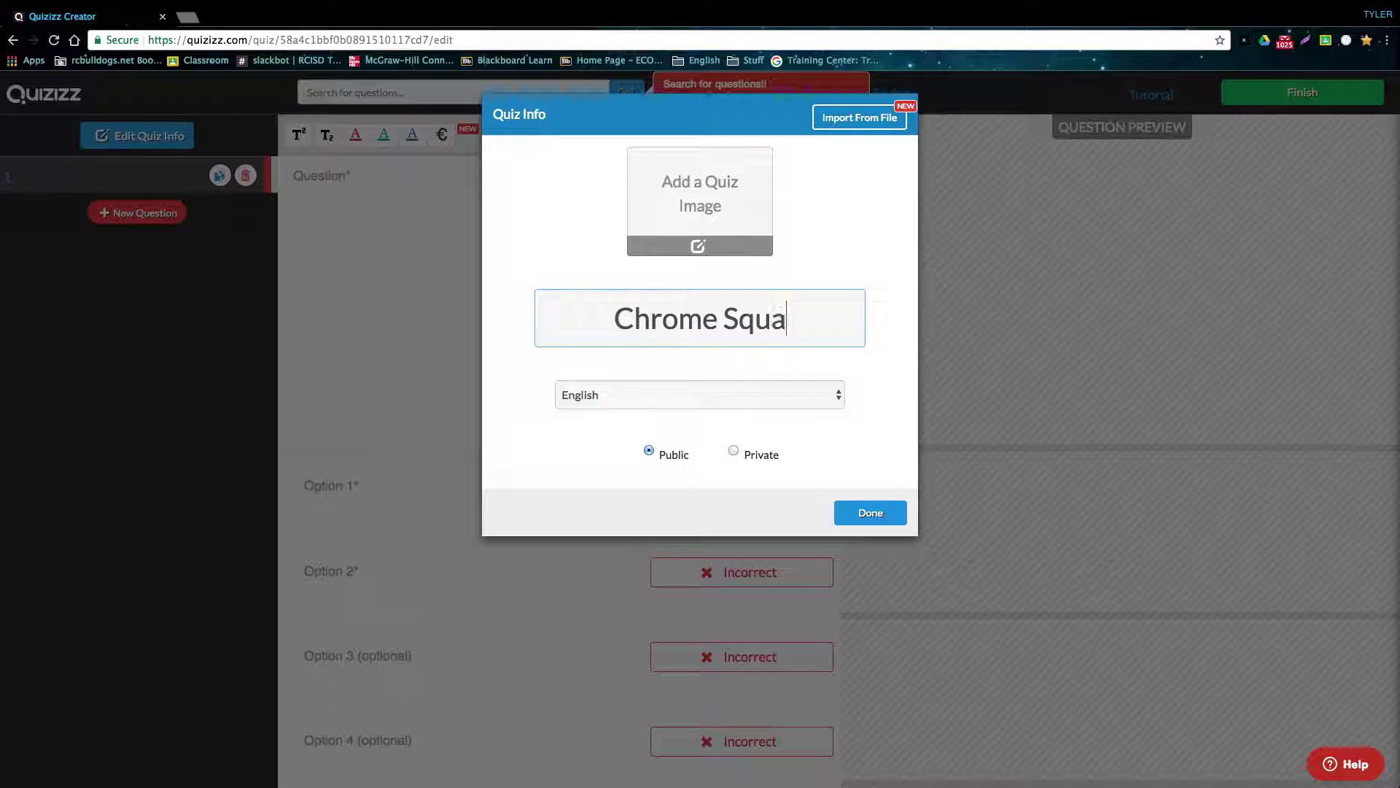
type("d")
left_click(762, 210)
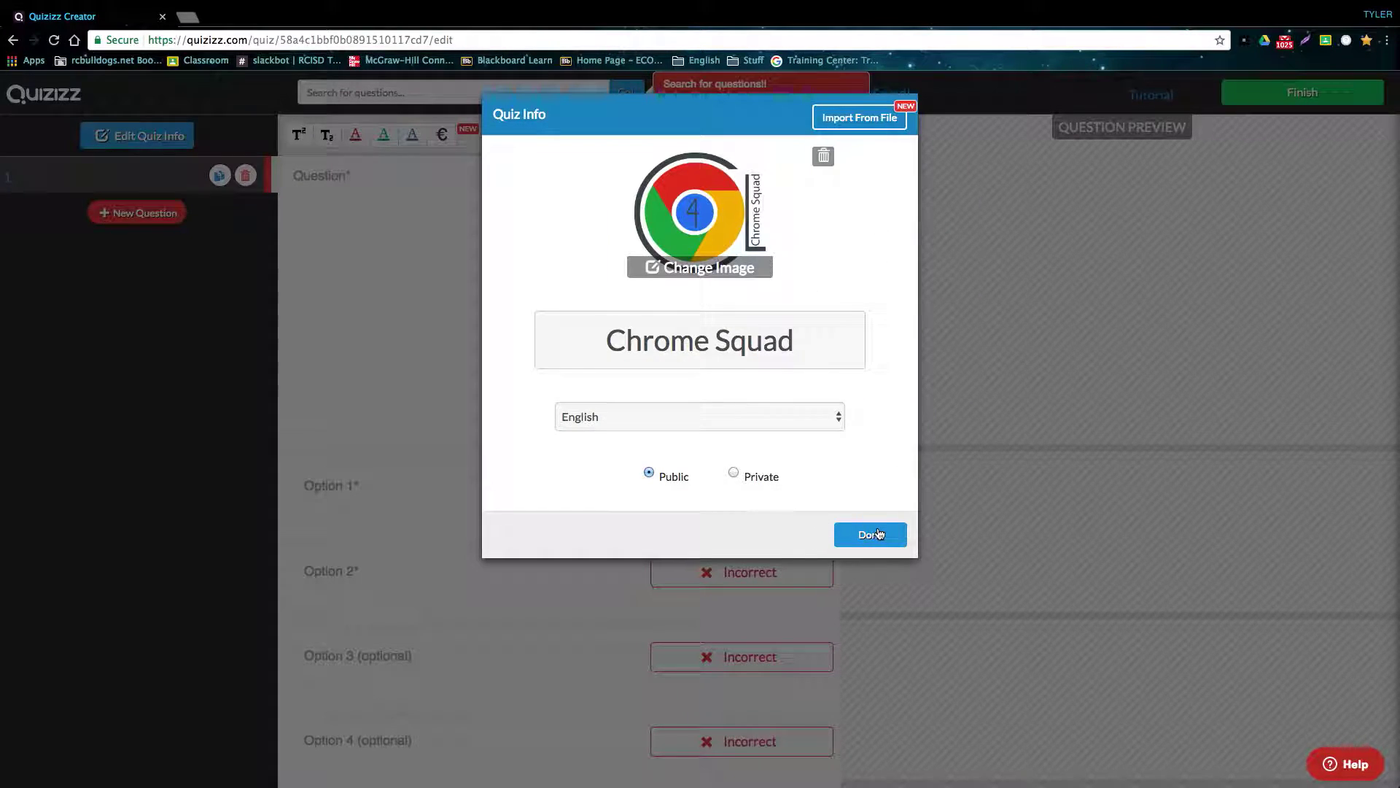
left_click(871, 535)
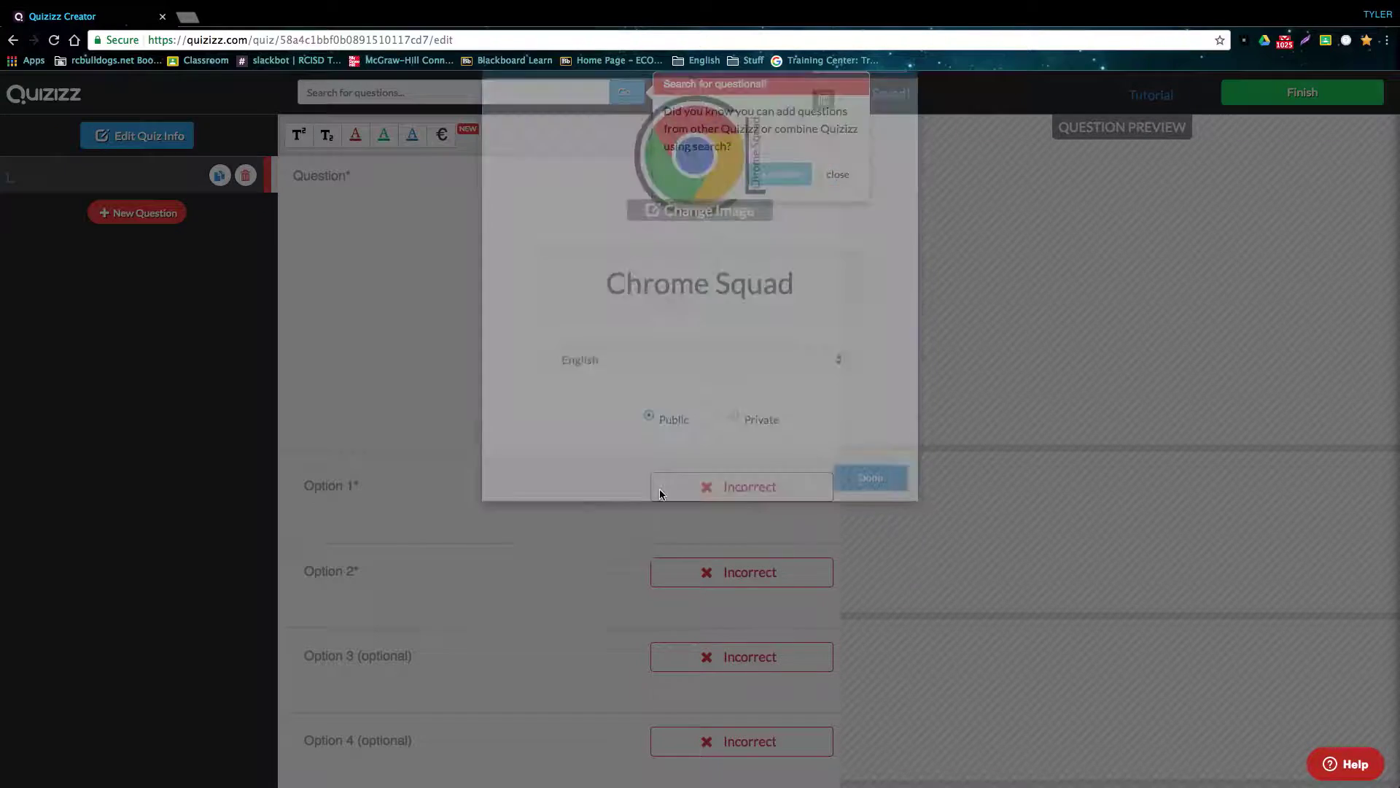
left_click(839, 175)
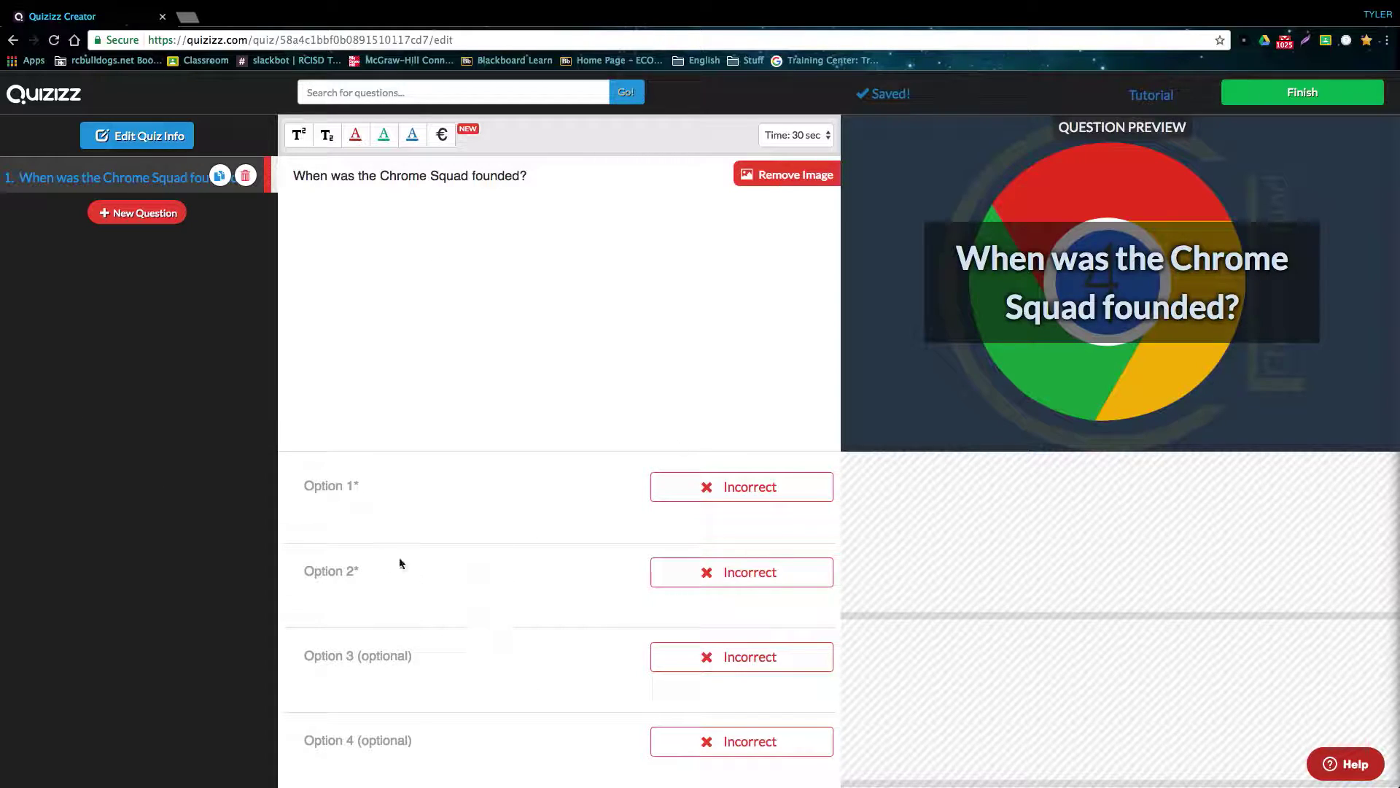
Step: Fill the four answer options: 2 years ago, 1 year ago, yesterday, tomorrow
left_click(375, 484)
key("Tab")
left_click(368, 486)
key("Tab")
left_click(369, 523)
left_click(348, 573)
left_click(350, 495)
left_click(347, 577)
left_click(344, 656)
left_click(355, 732)
left_click(358, 488)
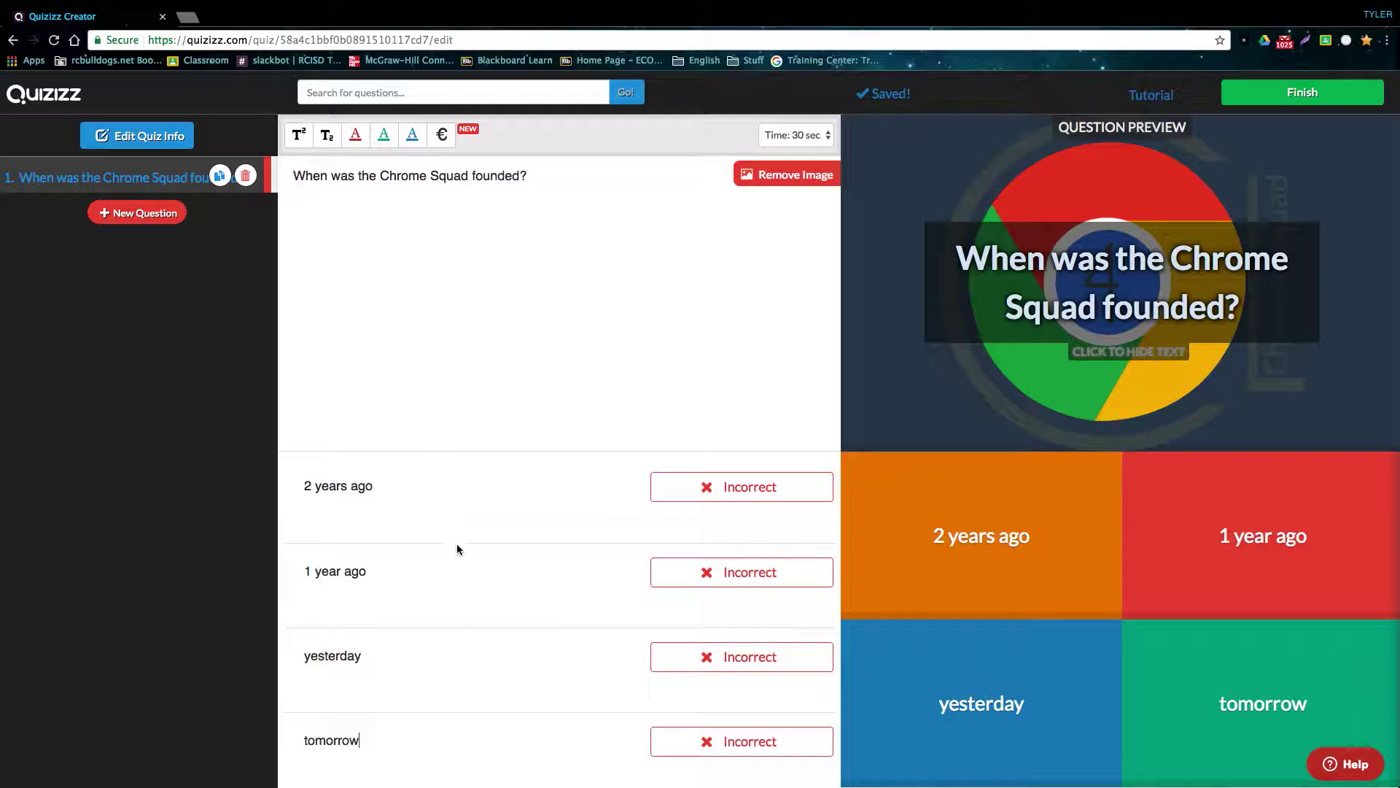
Step: Mark '2 years ago' as correct, check the quiz info unchanged, and finish the quiz
left_click(683, 490)
left_click(713, 572)
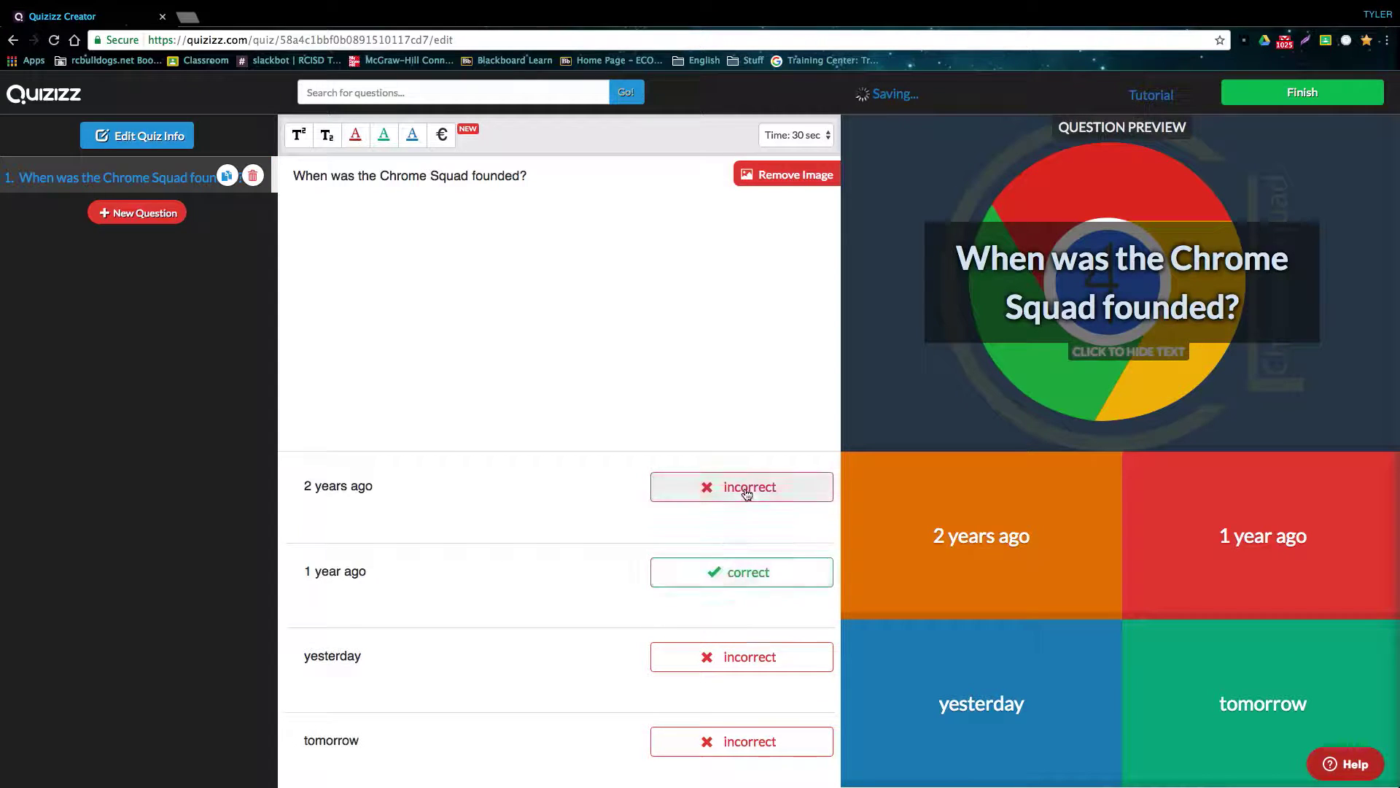
left_click(737, 485)
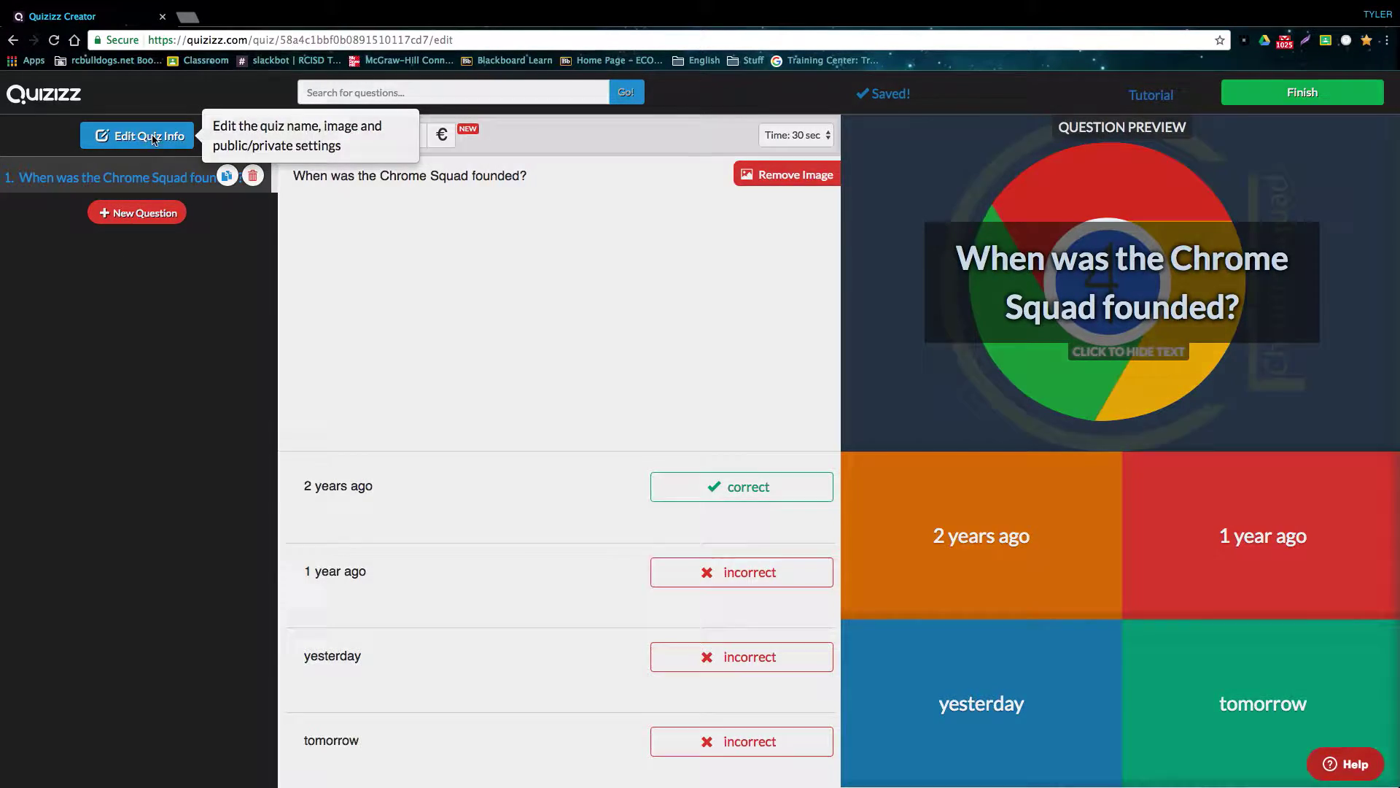
left_click(131, 144)
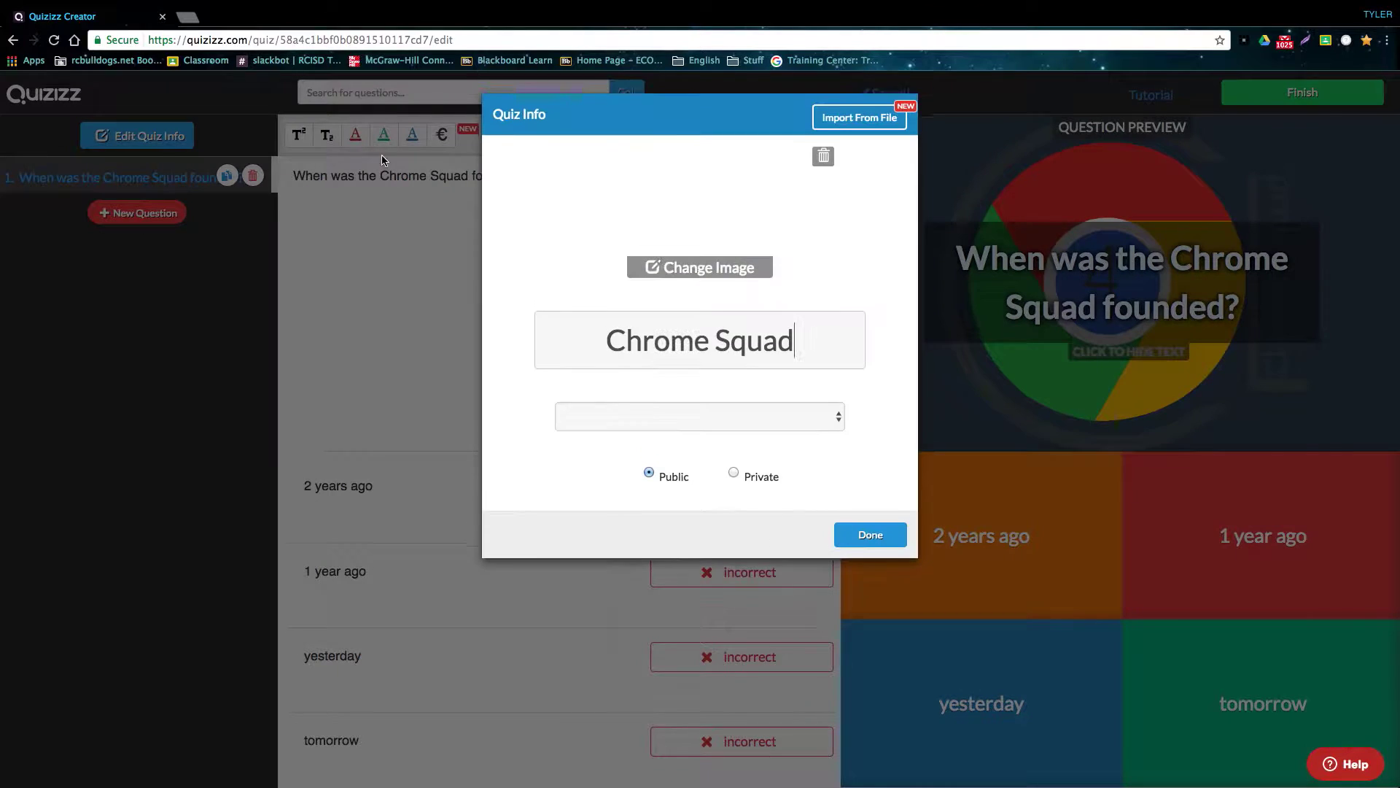
left_click(439, 215)
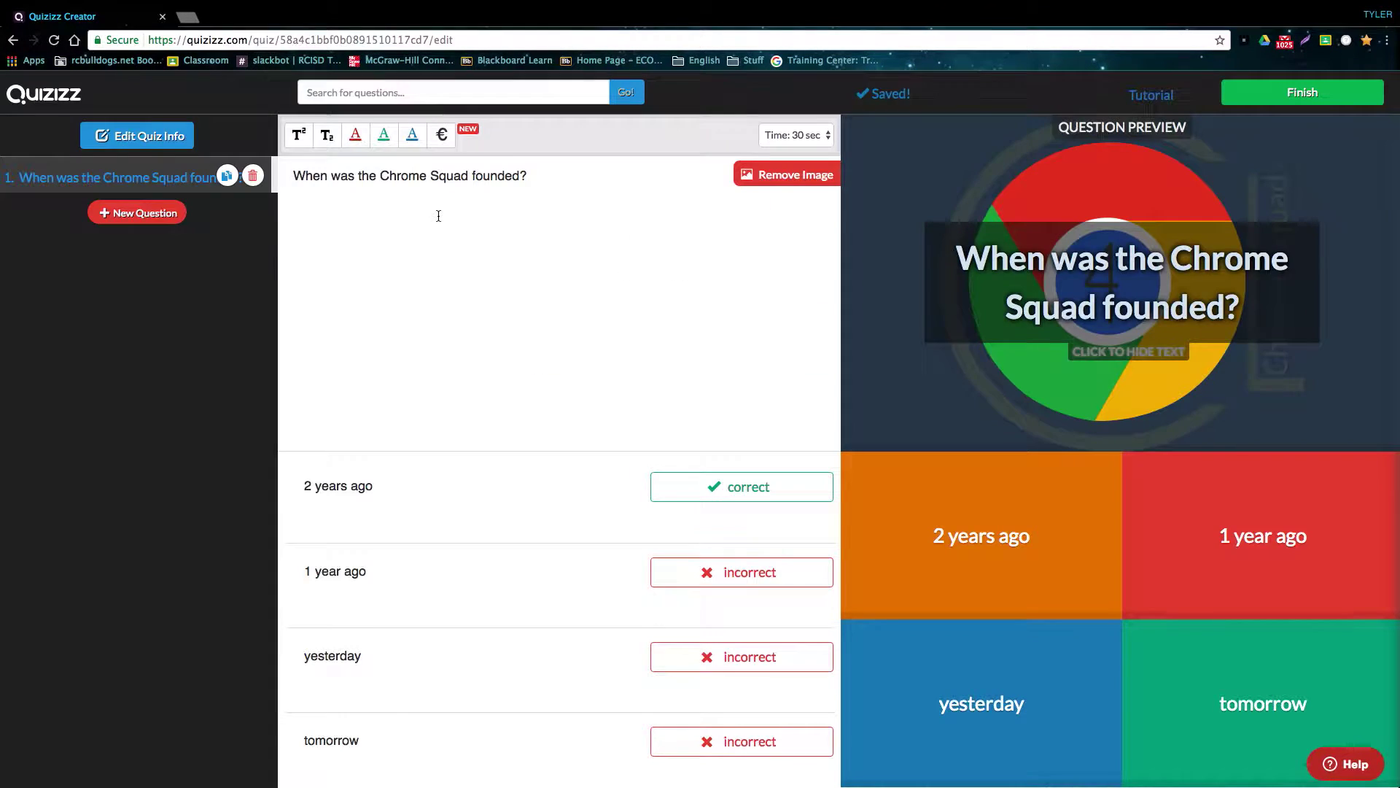
left_click(1305, 91)
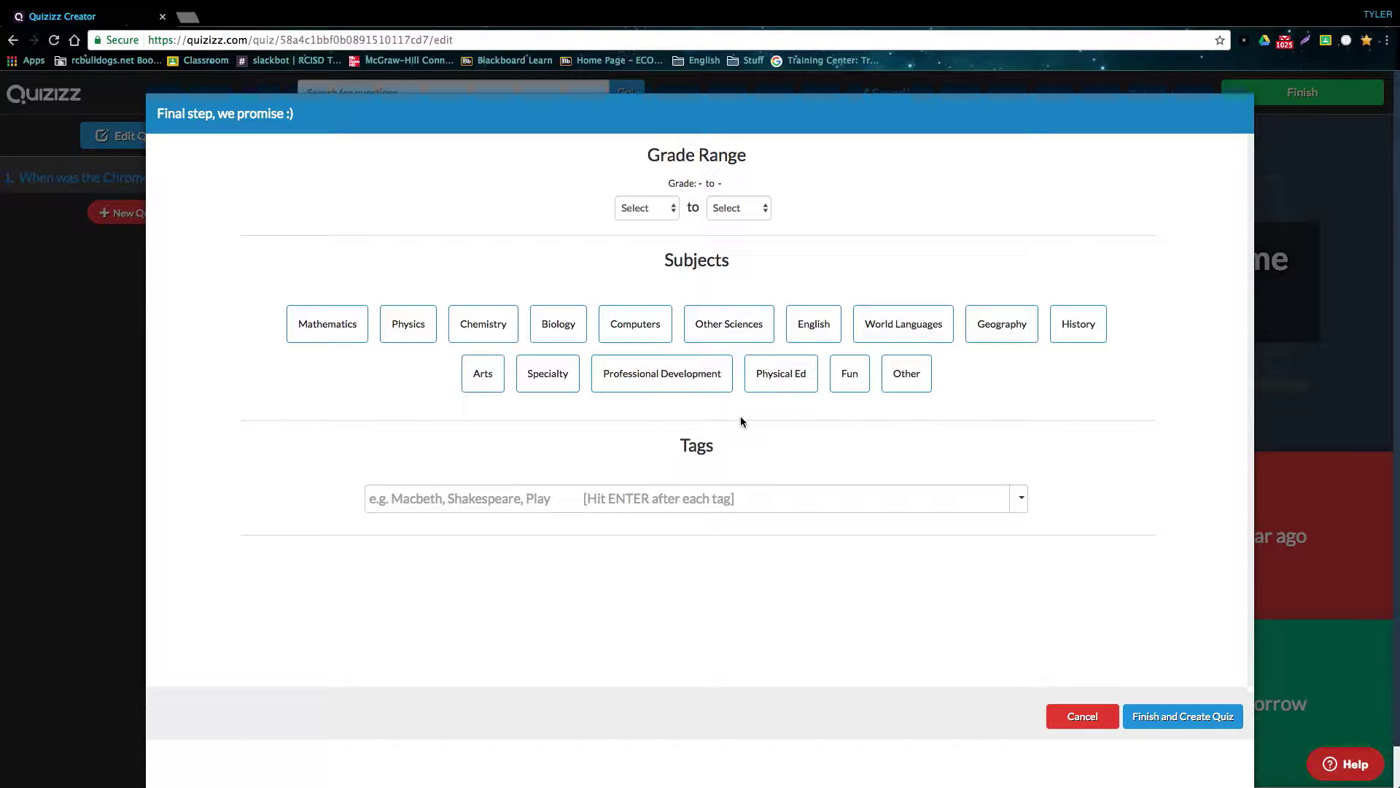
Step: Set the grade range to 3–6 and subject to Computers, then create the quiz
left_click_drag(718, 447, 680, 447)
left_click(726, 452)
left_click(645, 329)
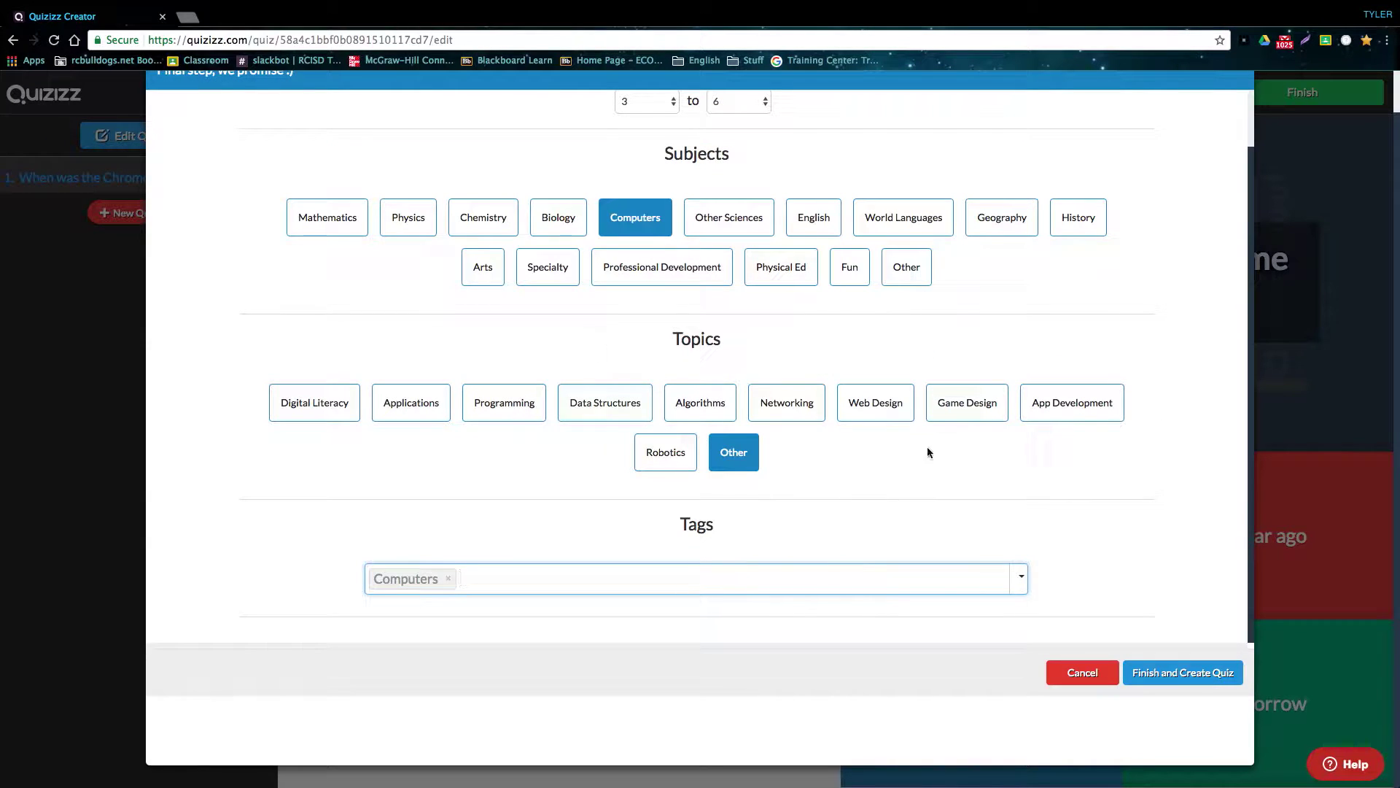
left_click(1183, 672)
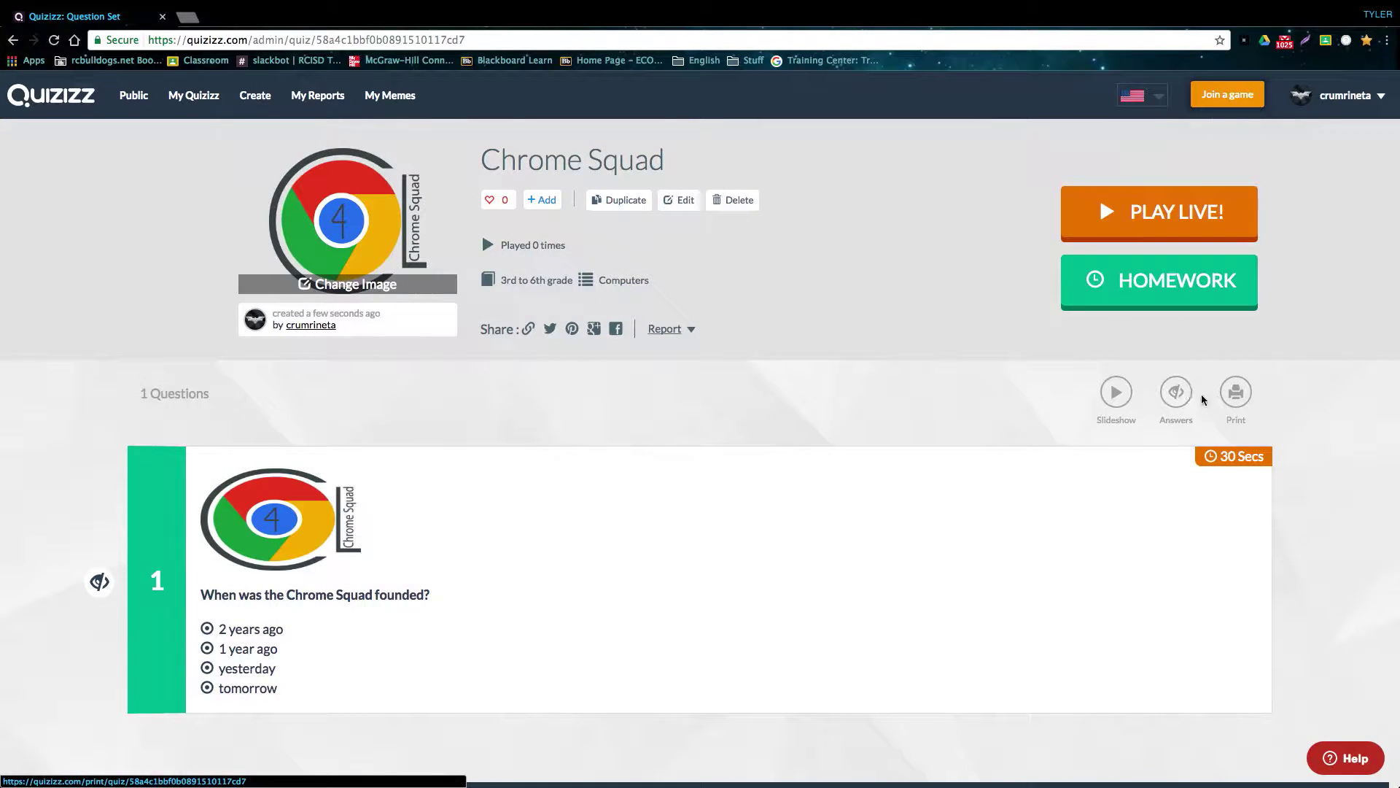
left_click(1173, 394)
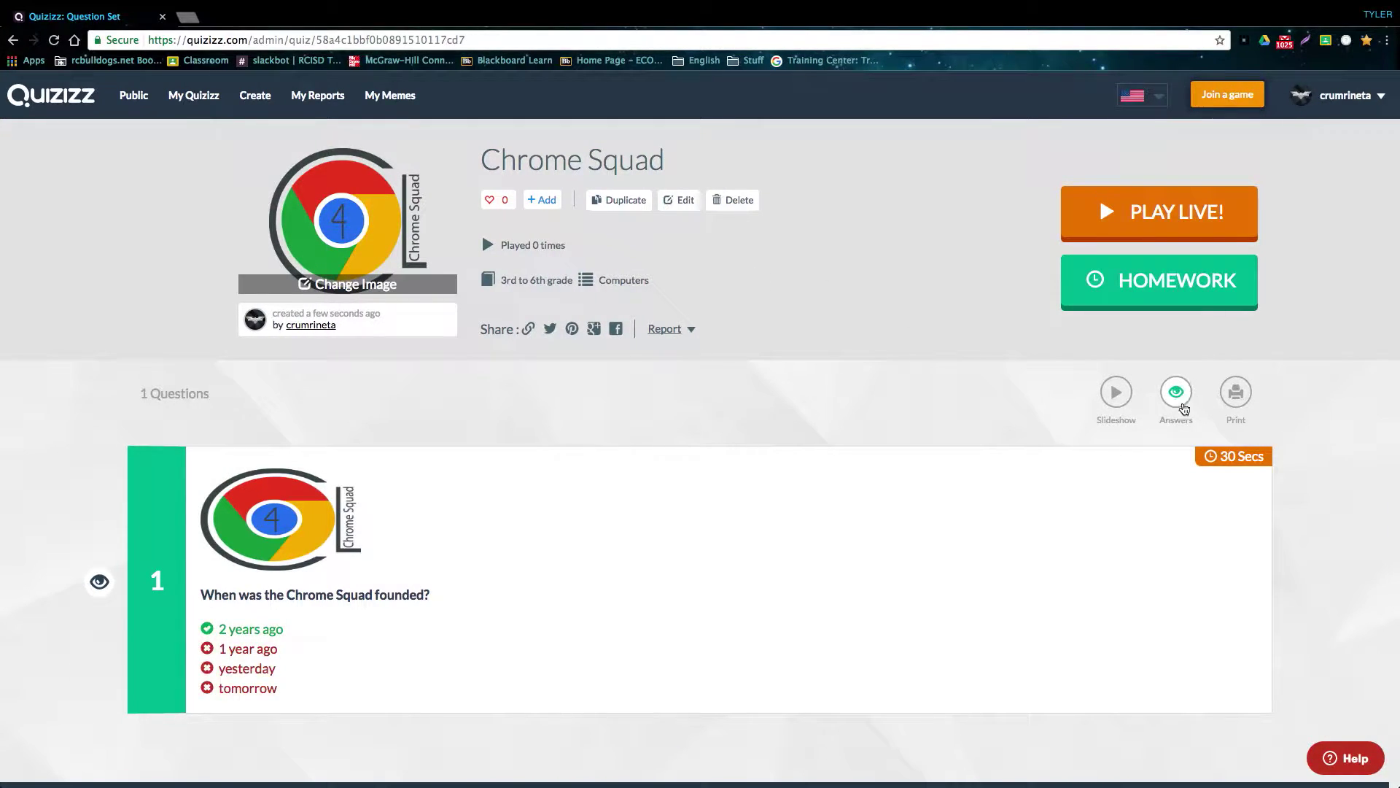
left_click(1177, 396)
left_click(1177, 395)
left_click(1177, 395)
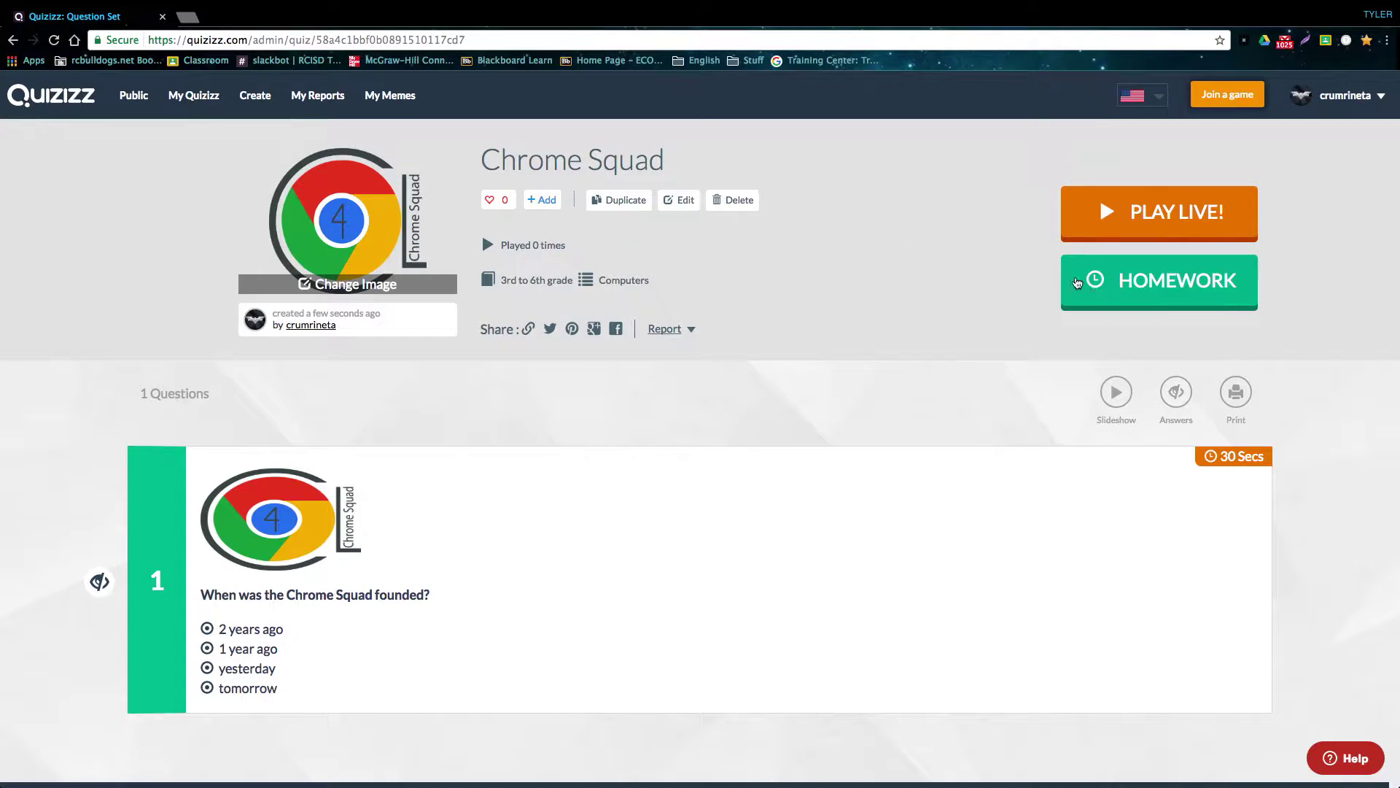
Step: Assign Chrome Squad as homework, then launch a live game to get a join code
left_click(1195, 294)
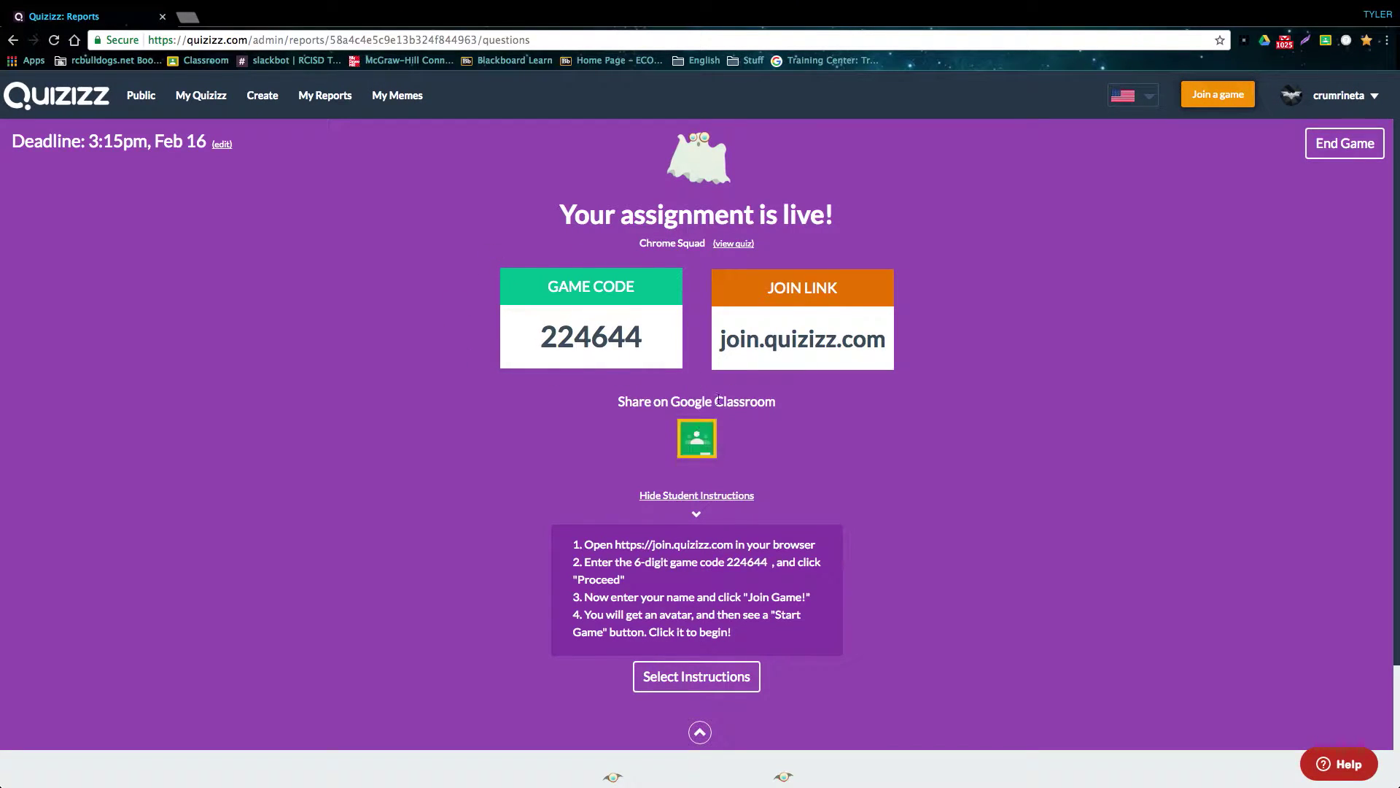
left_click(733, 244)
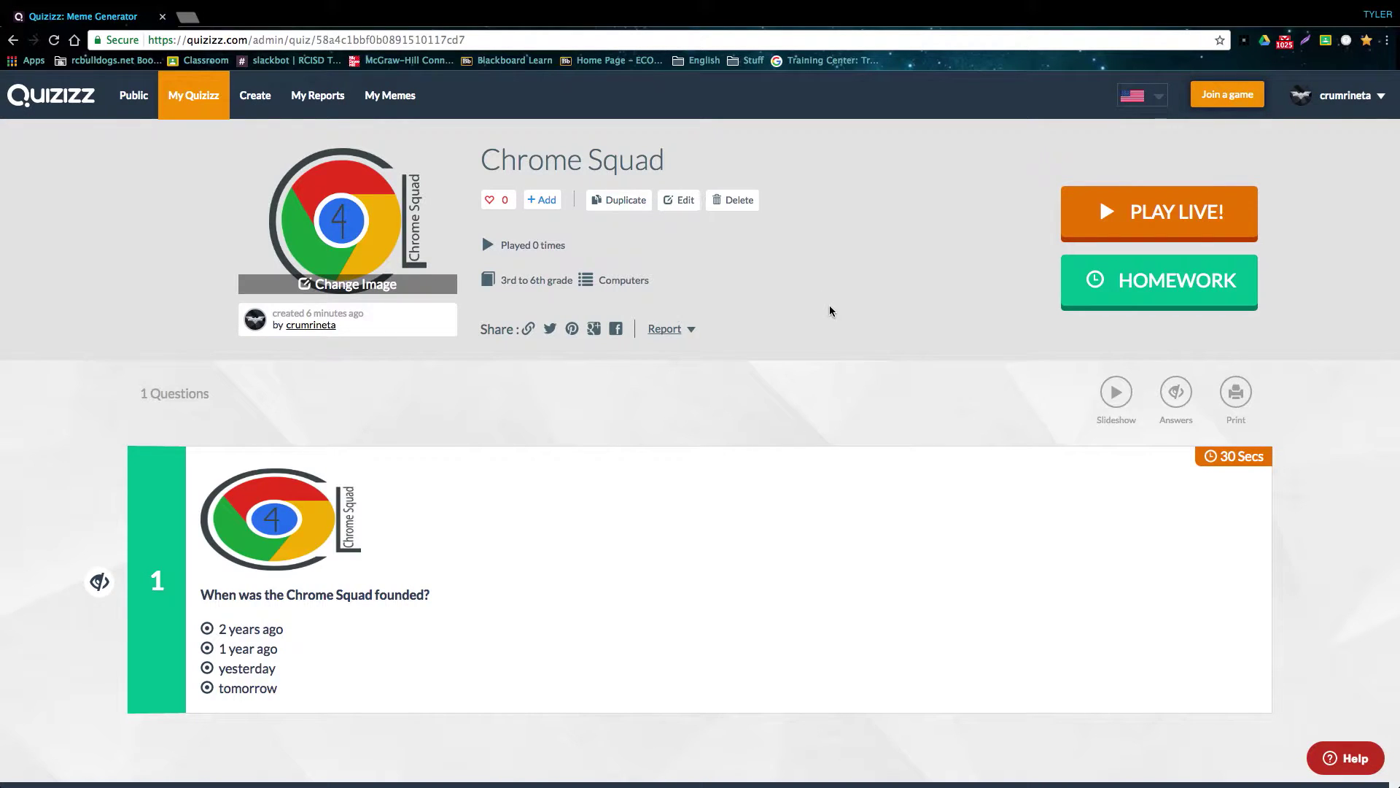
left_click(1160, 213)
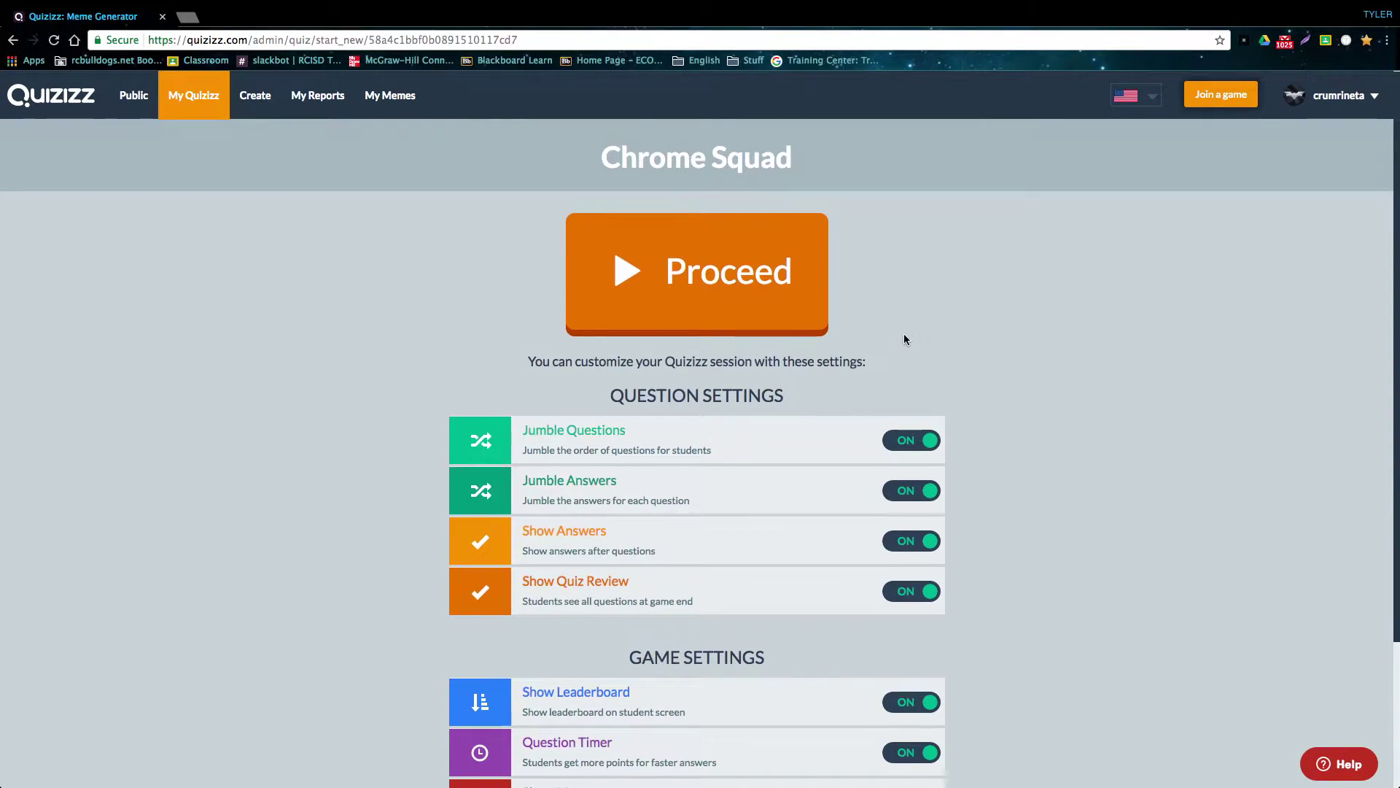
scroll(905, 340, "down", 3)
scroll(721, 295, "up", 3)
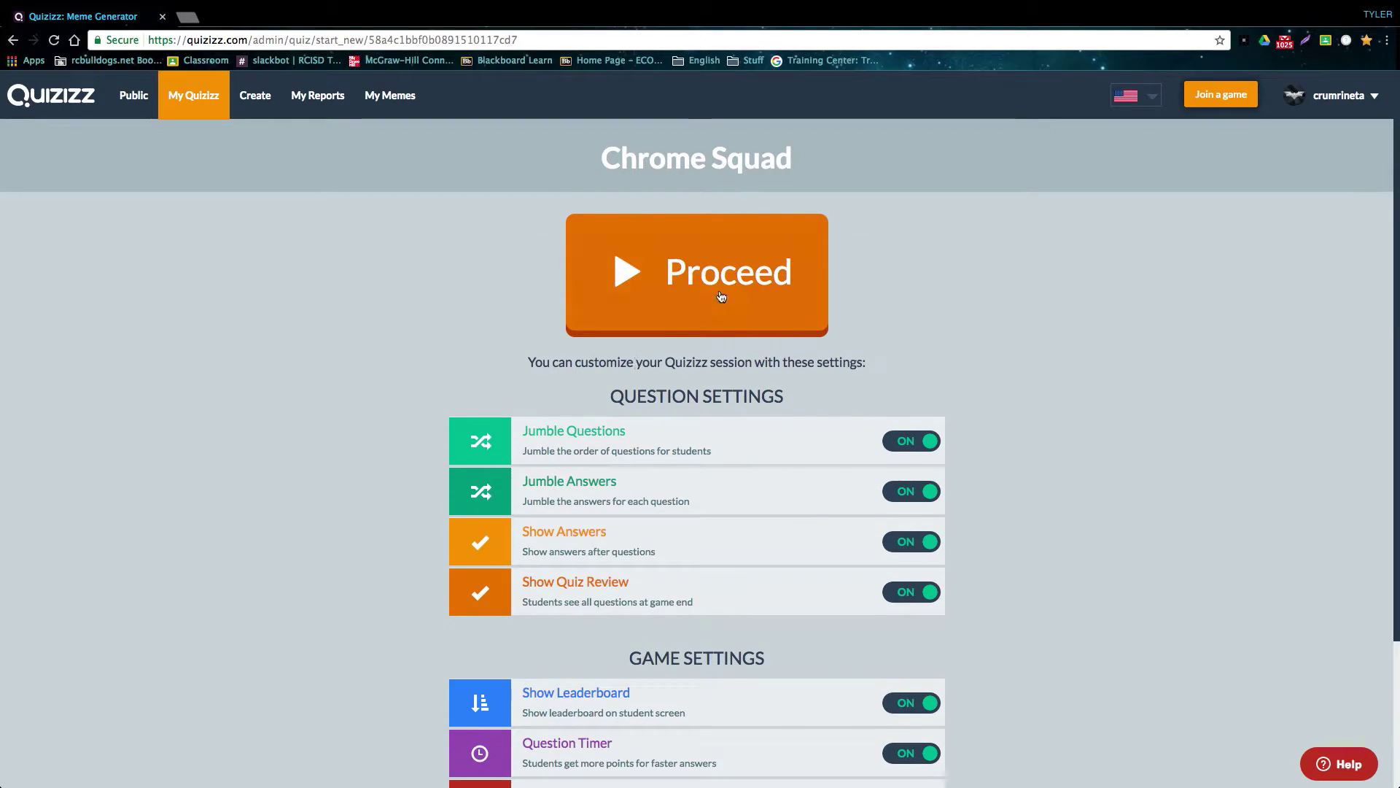
left_click(722, 295)
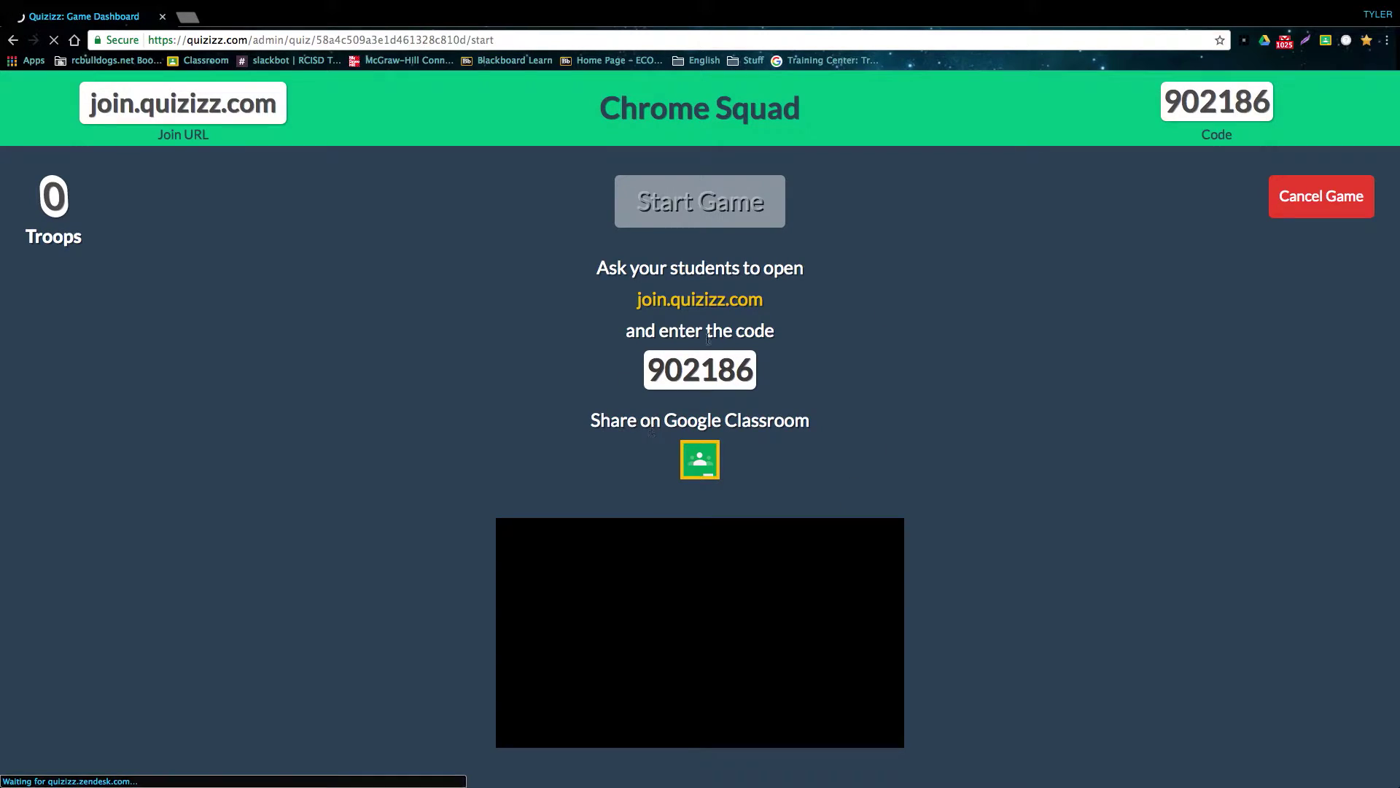